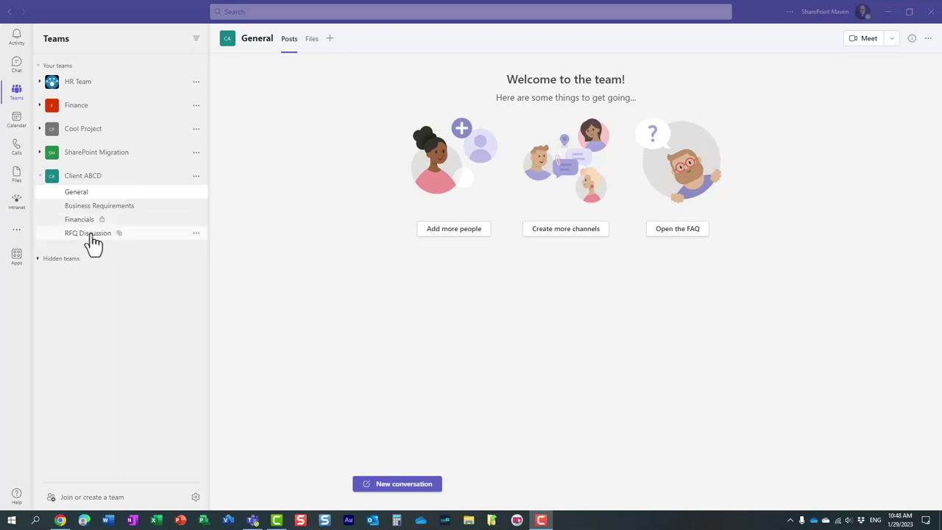
# Browse the files of the General, Business Requirements, Financials and RFQ Discussion channels, then return to General
pyautogui.click(313, 43)
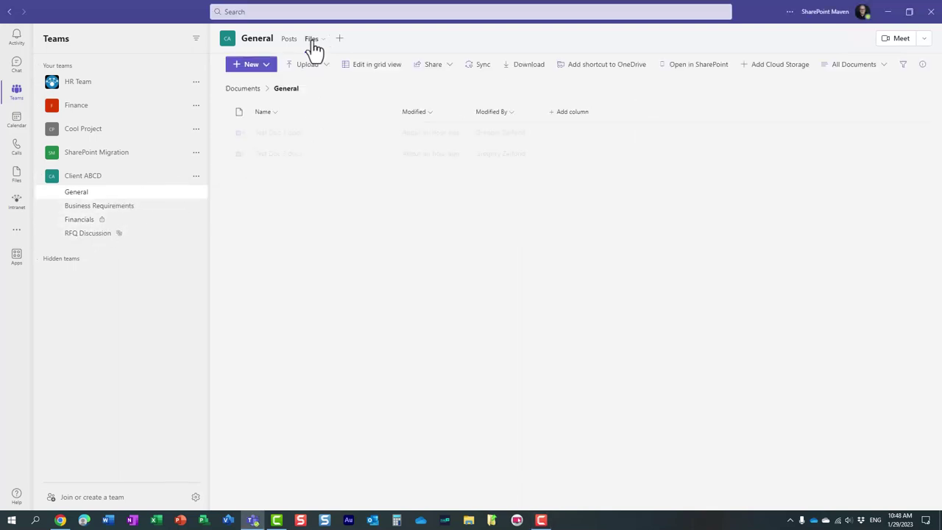
pyautogui.click(100, 206)
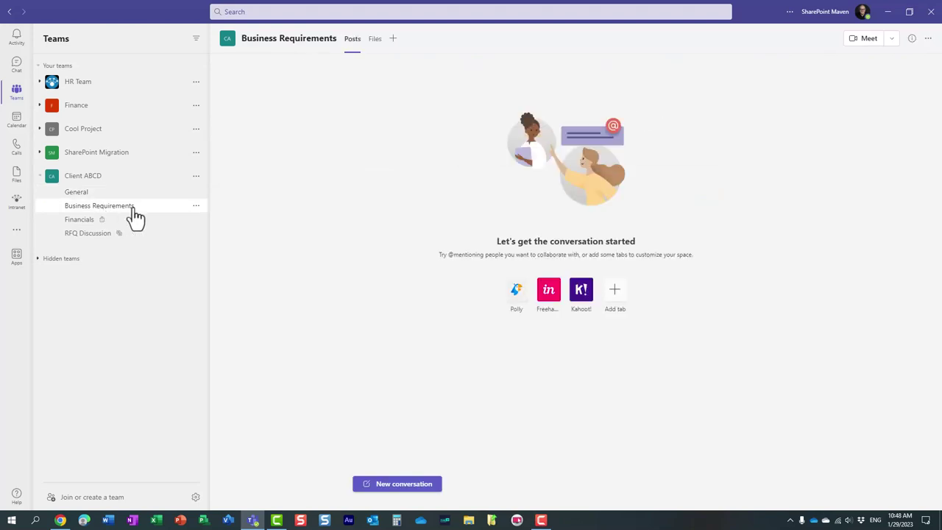
pyautogui.click(376, 44)
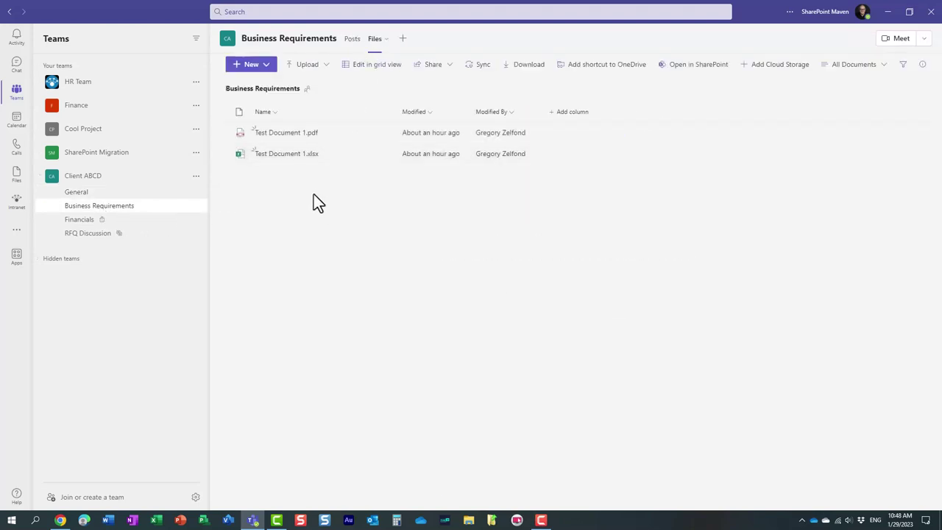
pyautogui.click(81, 220)
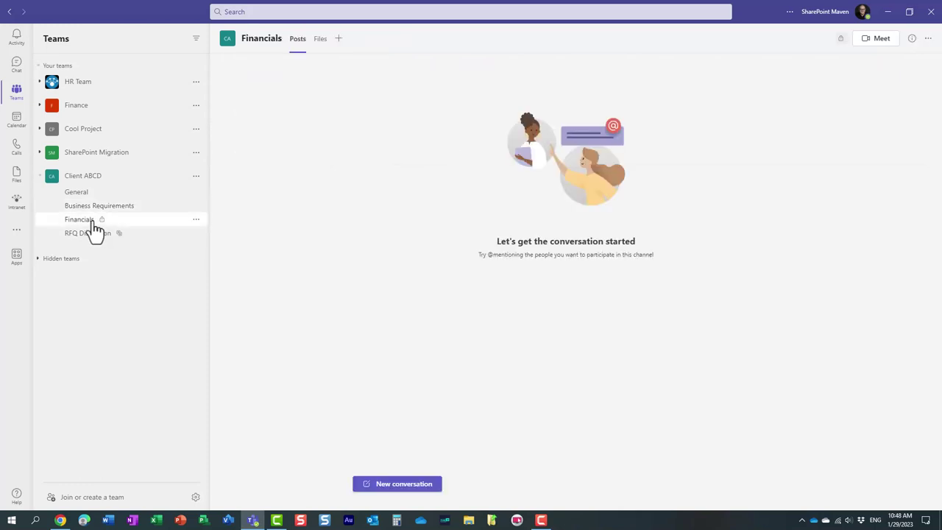
pyautogui.click(321, 40)
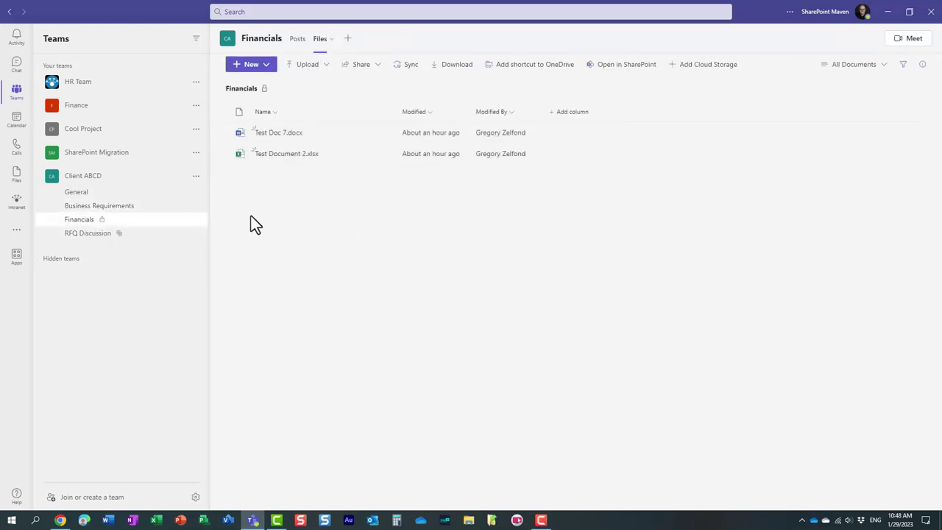
pyautogui.click(87, 233)
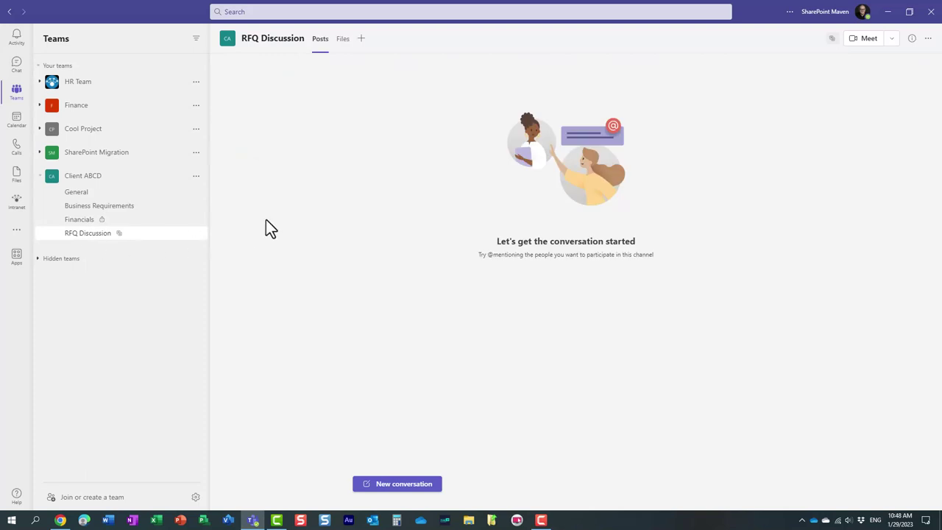
pyautogui.click(339, 42)
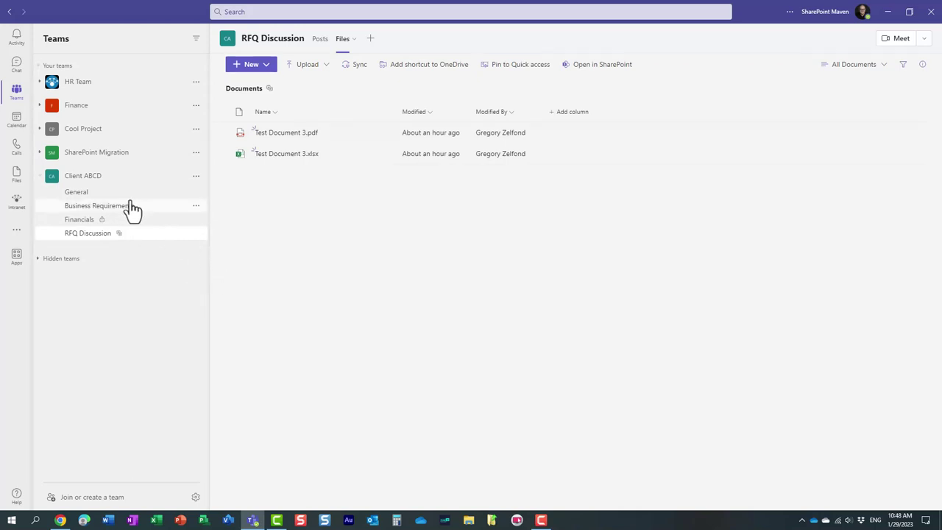
pyautogui.click(92, 197)
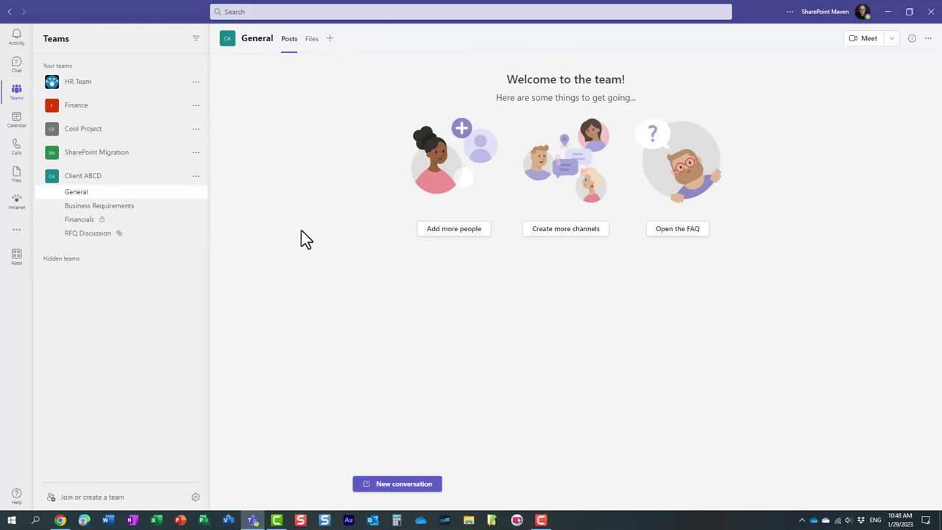
# Search Teams for 'test' and narrow the results to Files from the Client ABCD team
pyautogui.click(234, 12)
pyautogui.write('test')
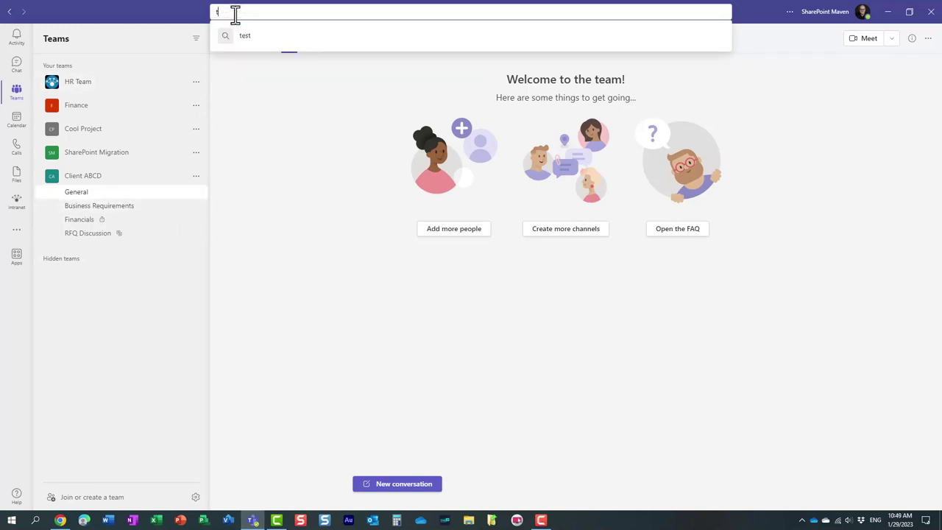
pyautogui.press('Return')
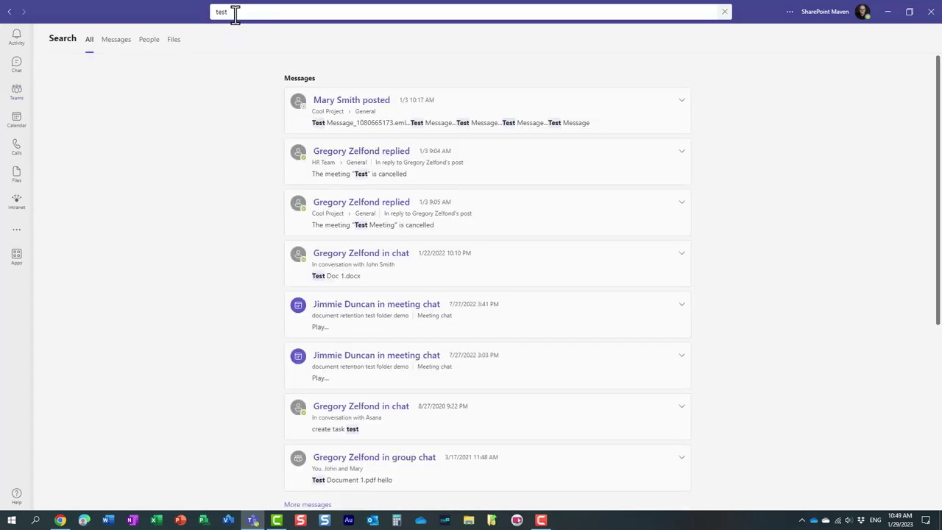
pyautogui.click(174, 42)
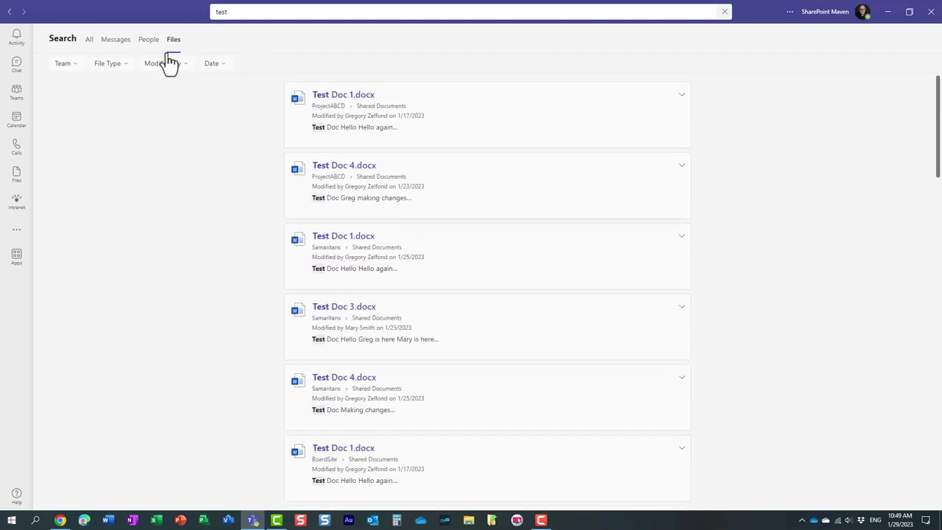
pyautogui.click(64, 64)
pyautogui.write('client')
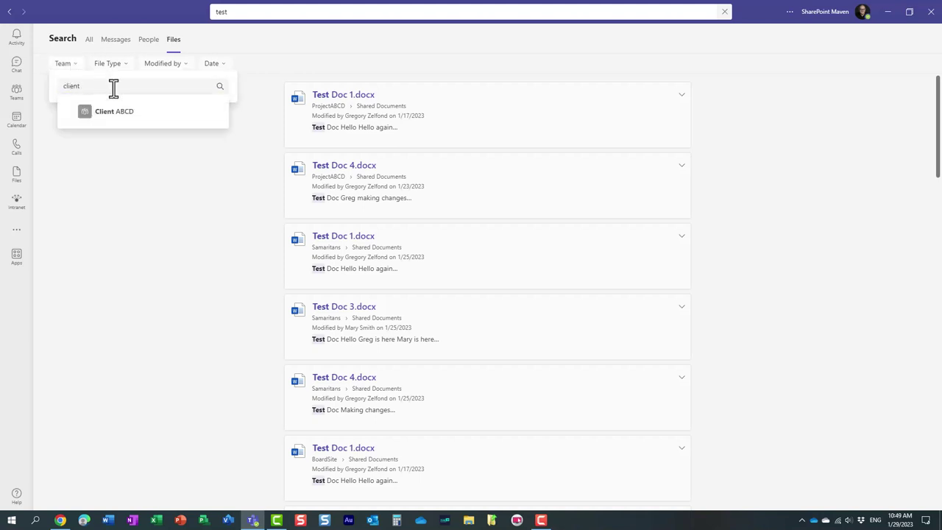
pyautogui.click(111, 110)
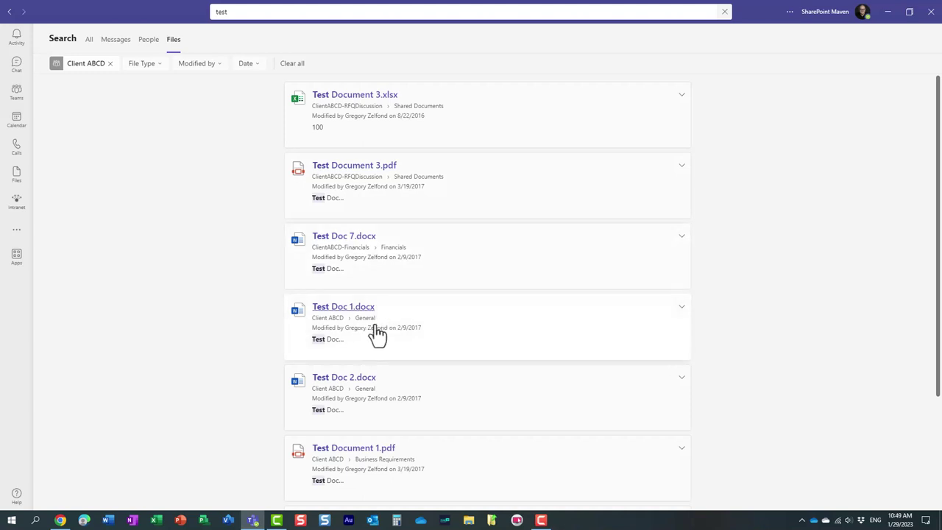
pyautogui.press('F10')
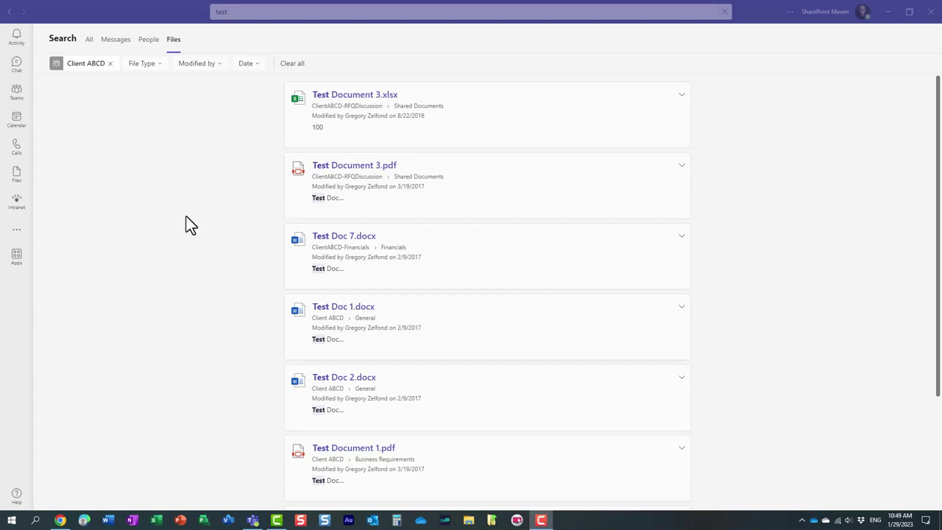
# Leave the search results, switch to the Client ABCD SharePoint site in Chrome, and open the Financials channel site
pyautogui.click(11, 101)
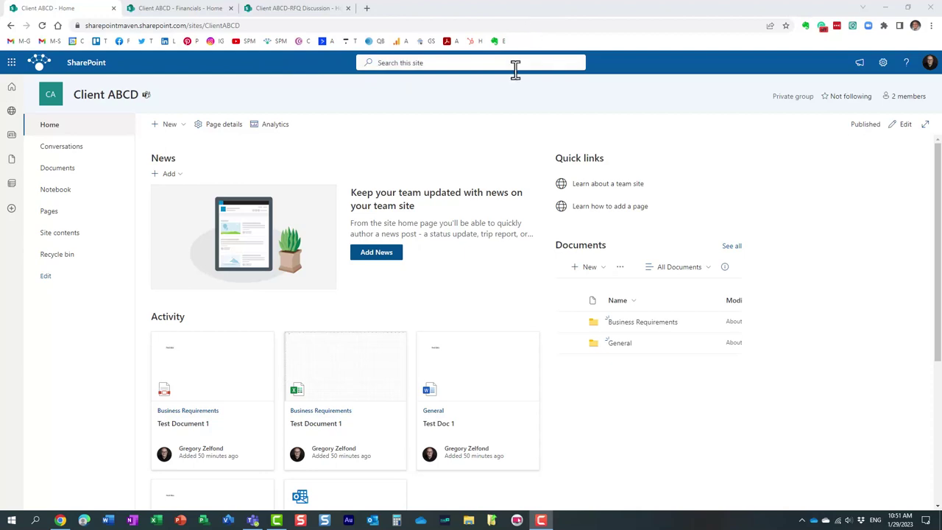
pyautogui.click(252, 520)
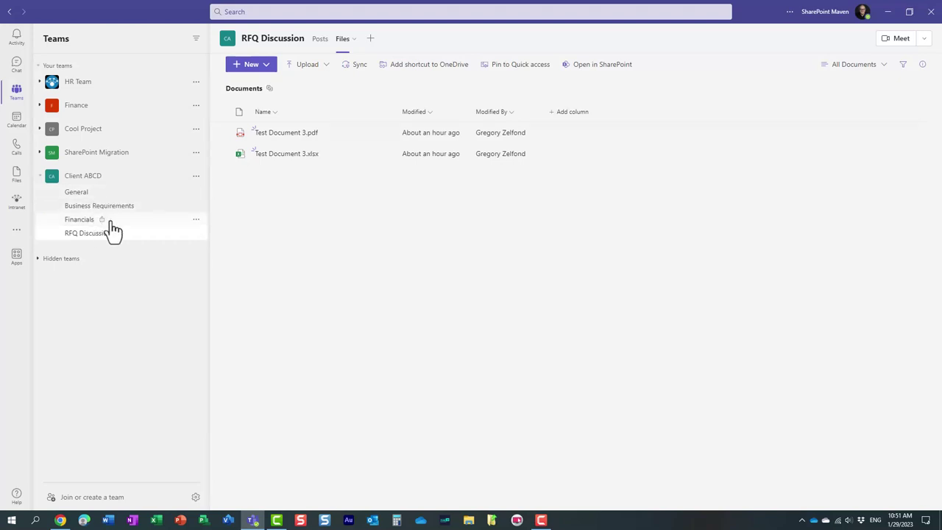
pyautogui.click(60, 519)
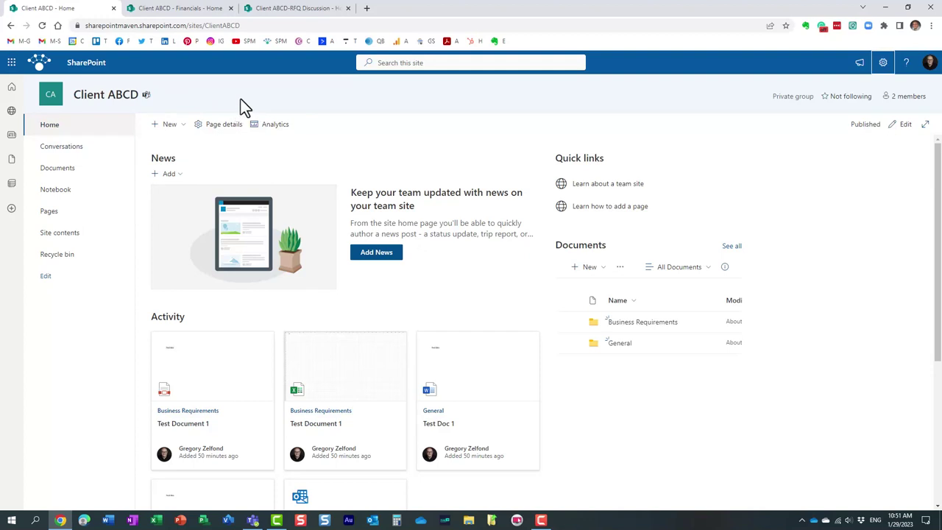
pyautogui.click(204, 9)
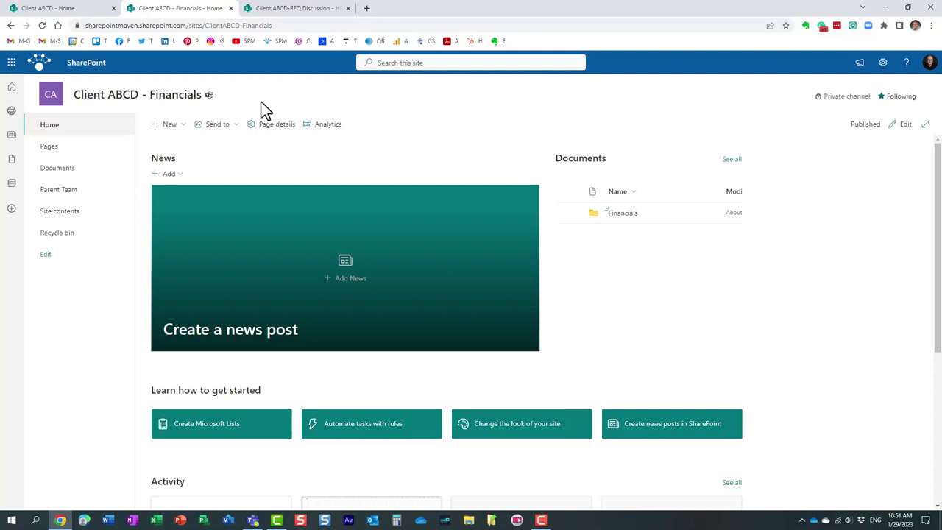
pyautogui.click(289, 11)
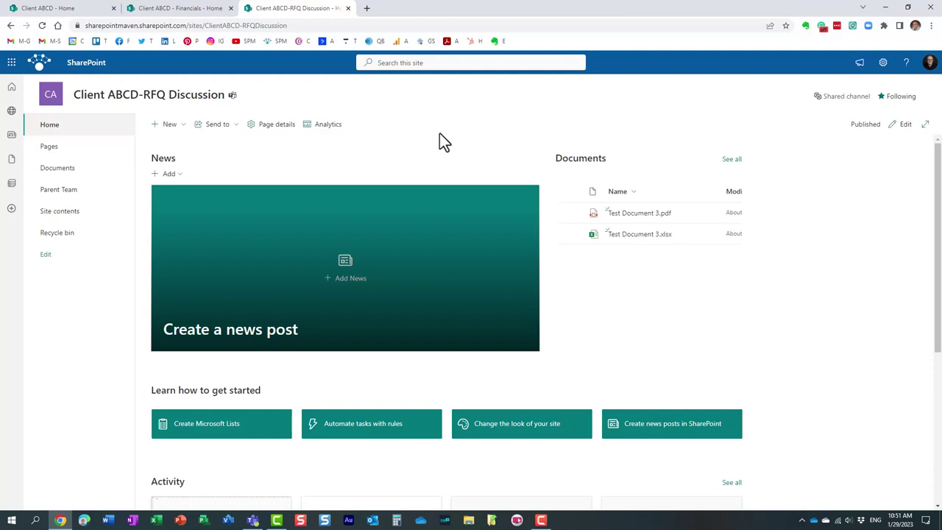
pyautogui.click(74, 12)
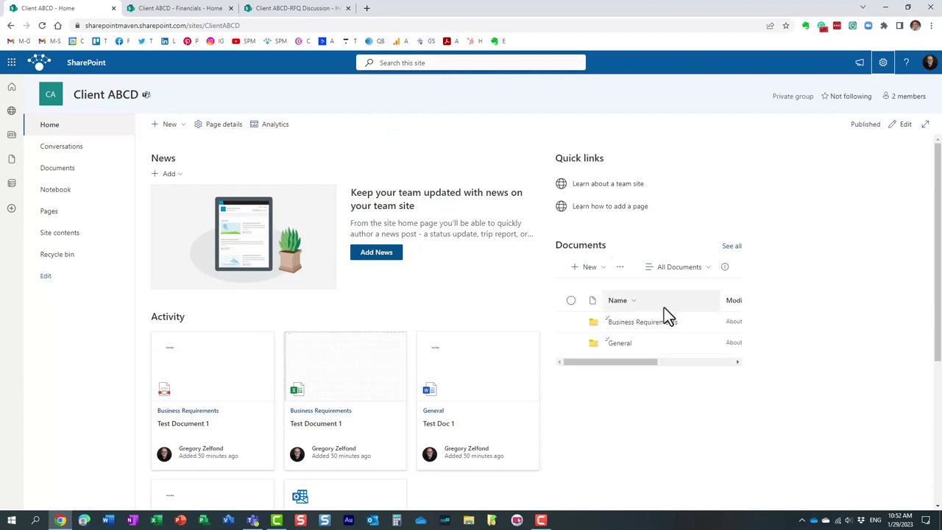
pyautogui.click(185, 9)
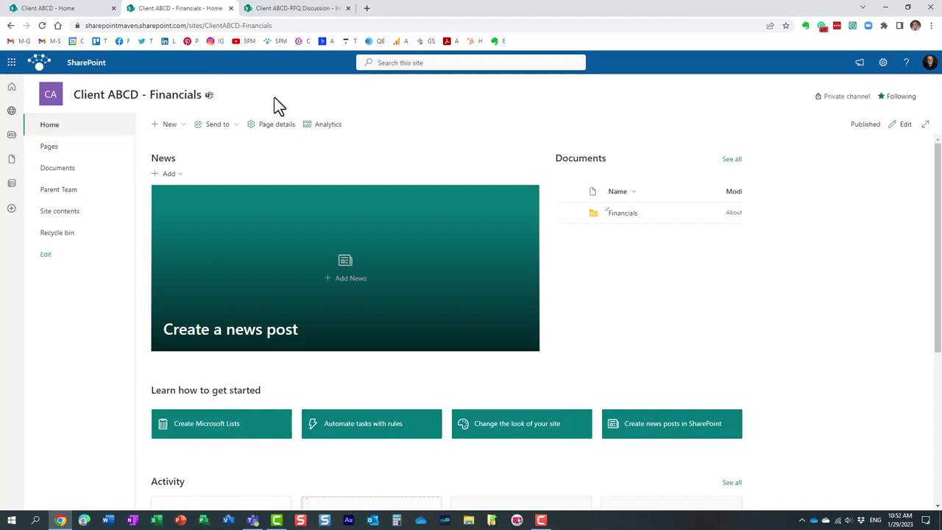
pyautogui.click(392, 66)
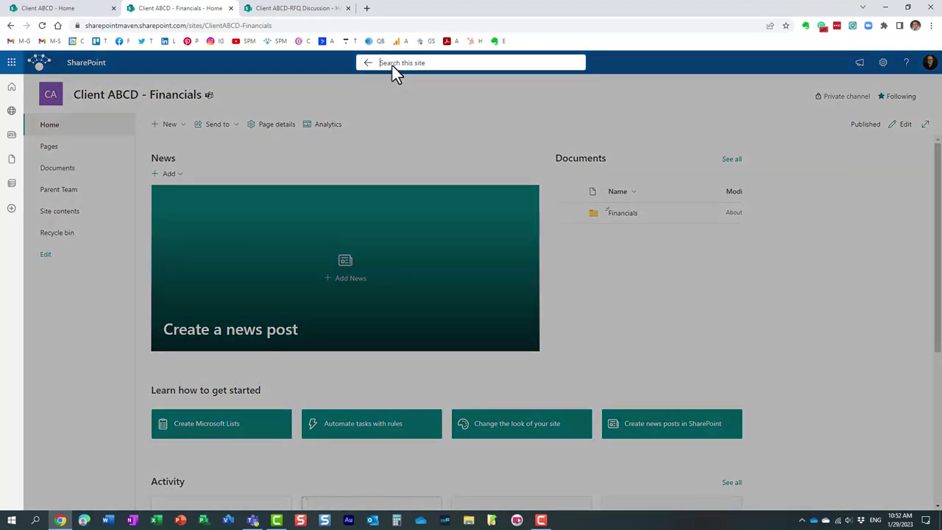
pyautogui.write('test')
pyautogui.press('Return')
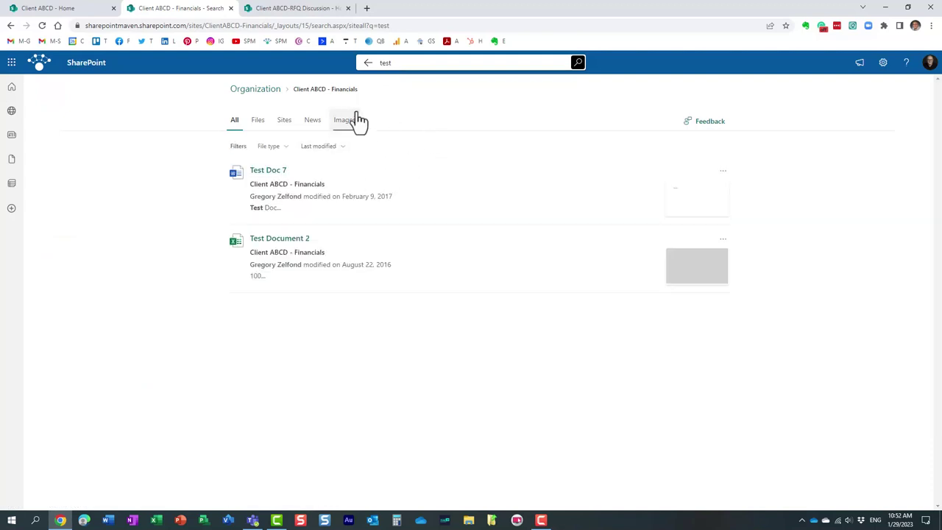
pyautogui.click(368, 65)
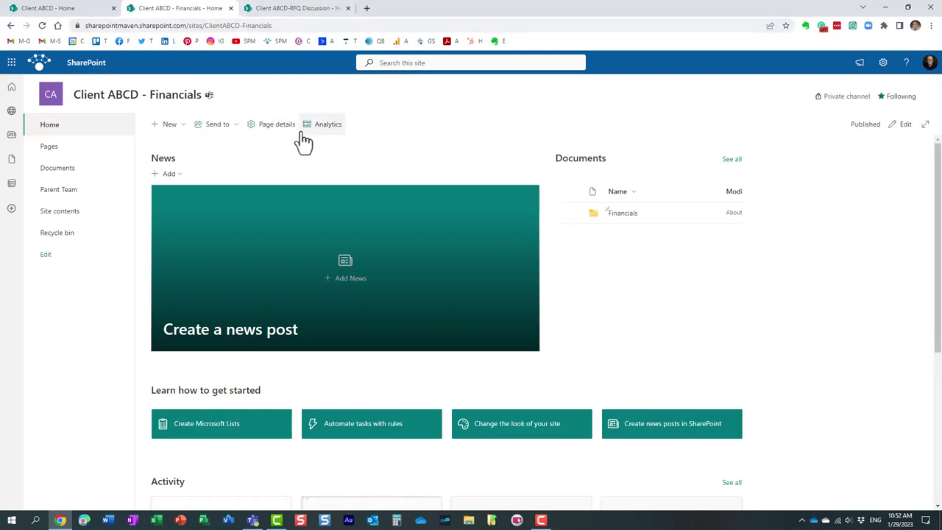
pyautogui.click(85, 14)
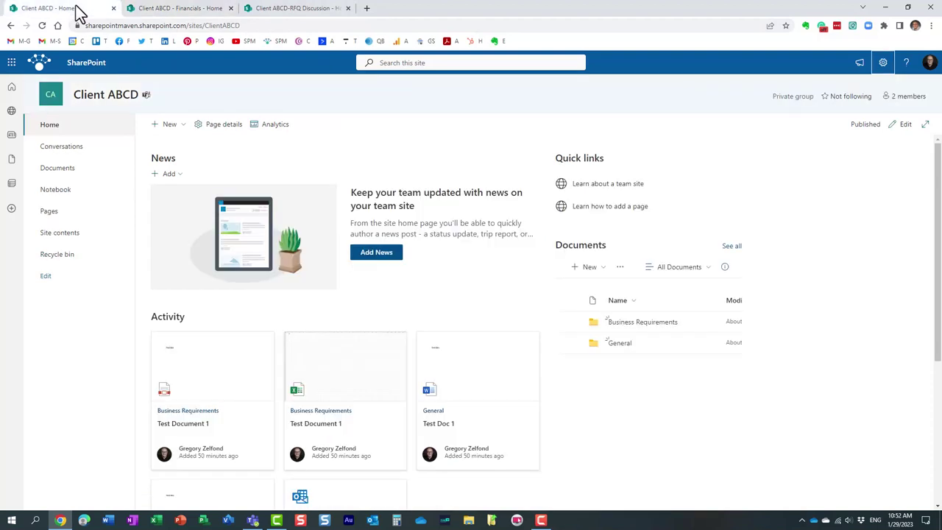
pyautogui.click(12, 67)
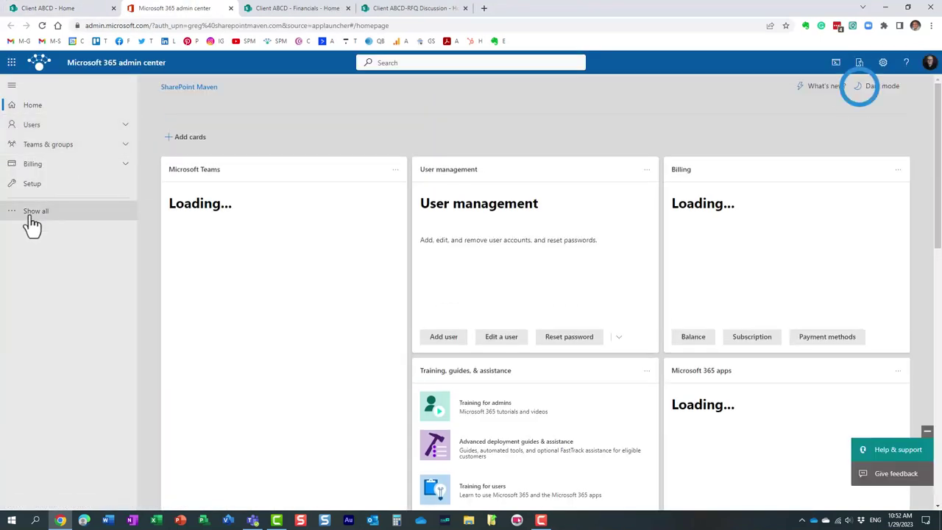
# Expand Show all in the admin center navigation to list every admin section
pyautogui.click(31, 213)
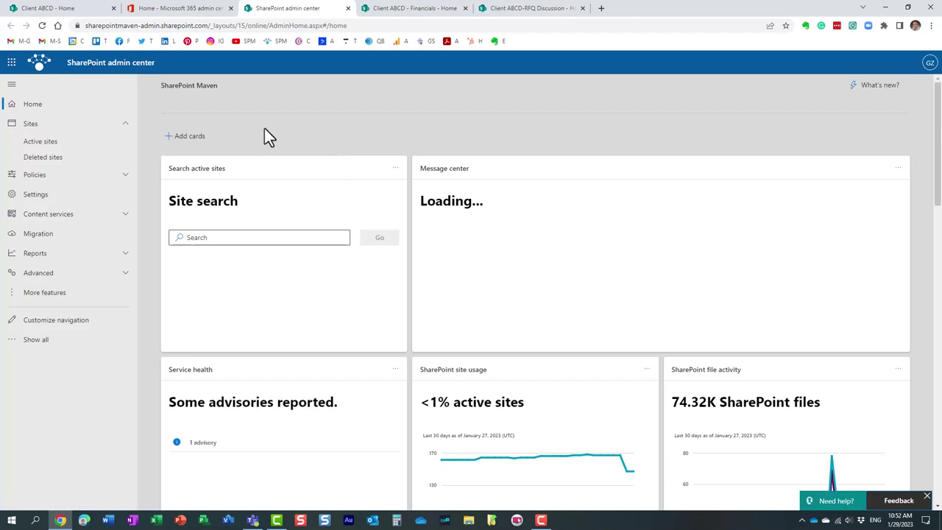
# Select Client ABCD in Active sites and review its two channel sites, Financials and RFQ Discussion
pyautogui.click(39, 142)
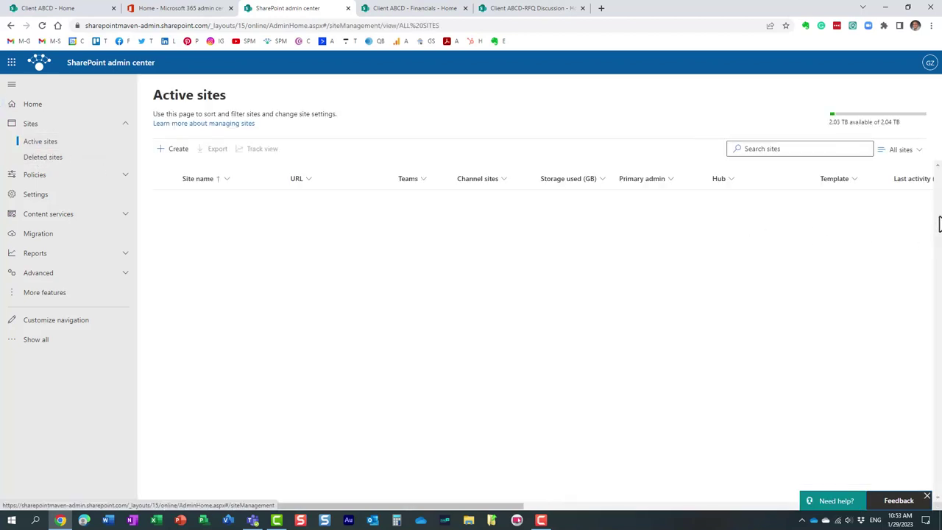
pyautogui.scroll(-1, 920, 242)
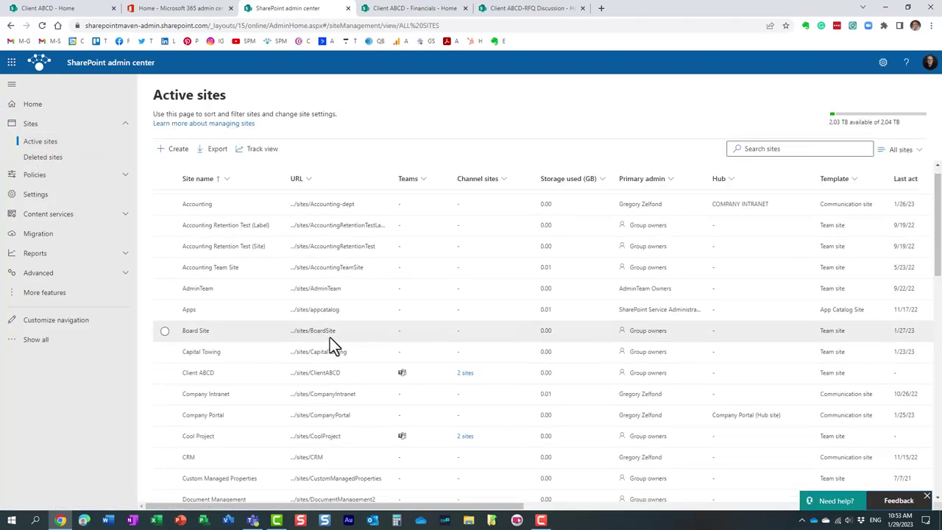
pyautogui.click(165, 372)
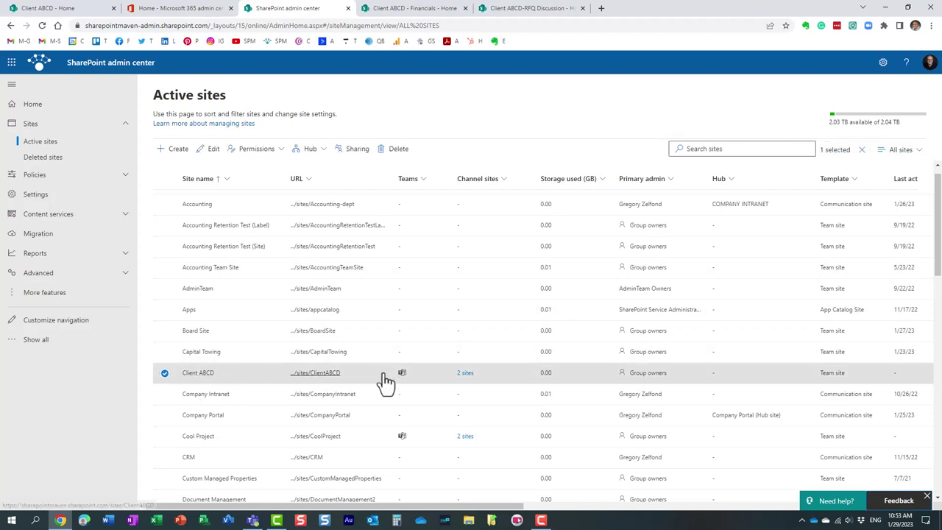
pyautogui.click(465, 373)
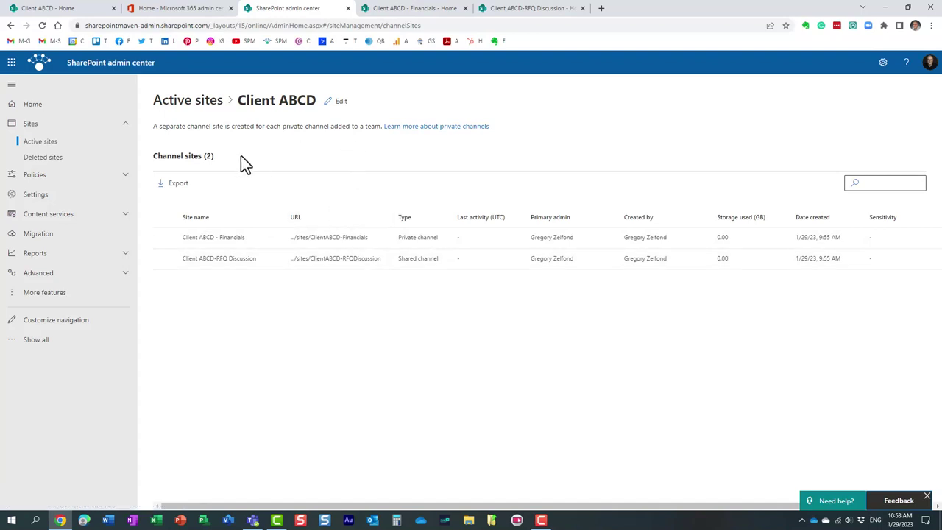
pyautogui.click(224, 111)
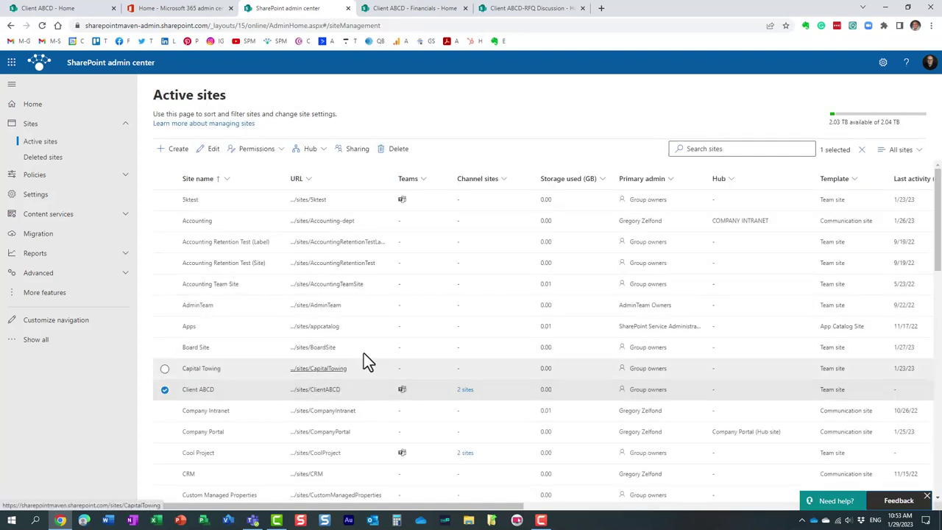
pyautogui.click(315, 156)
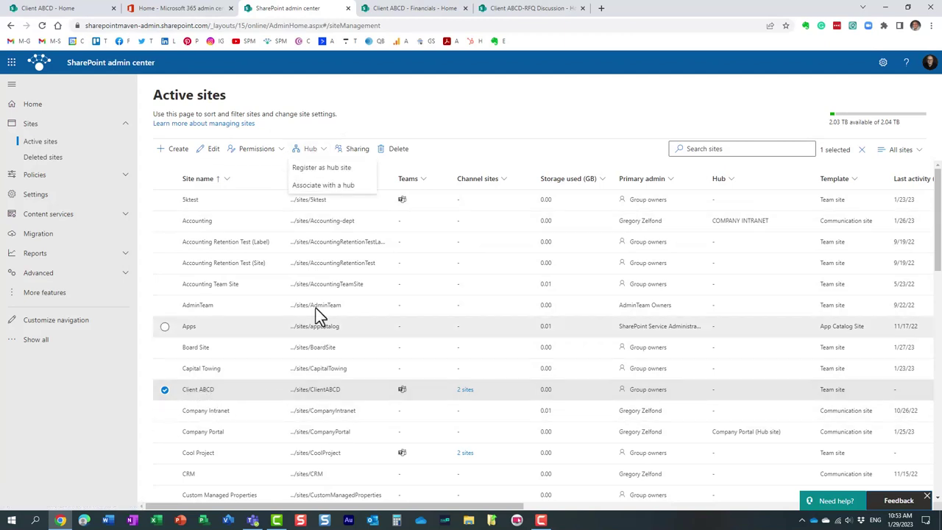
# Register Client ABCD as a hub site named Client ABCD, then return to its team site tab
pyautogui.click(322, 168)
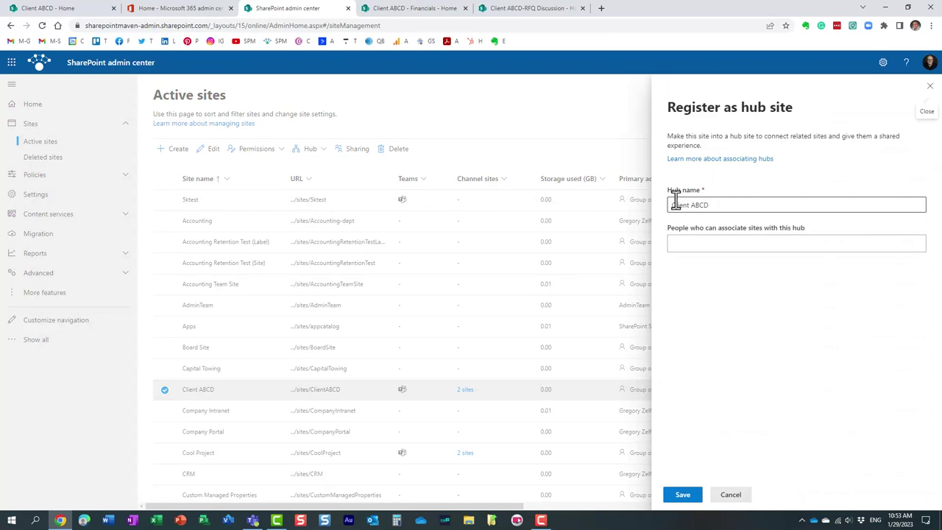
pyautogui.click(685, 496)
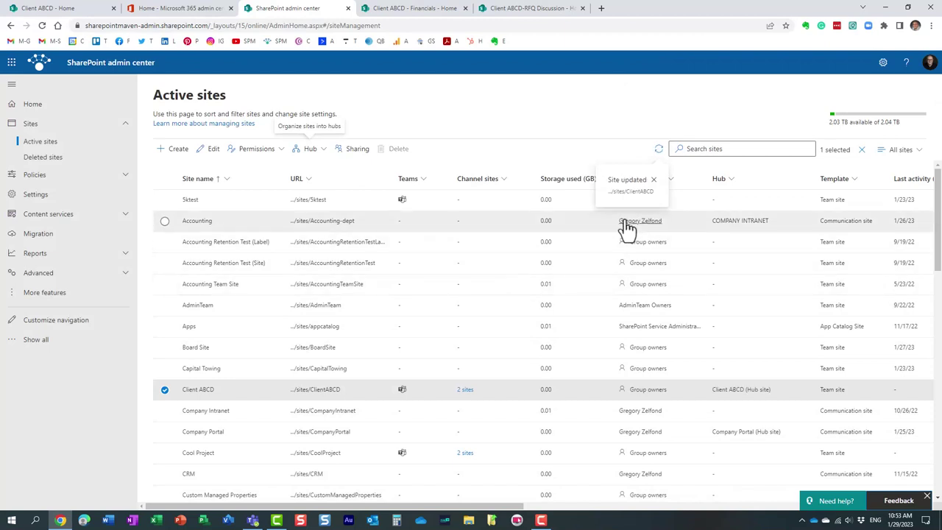
pyautogui.click(65, 8)
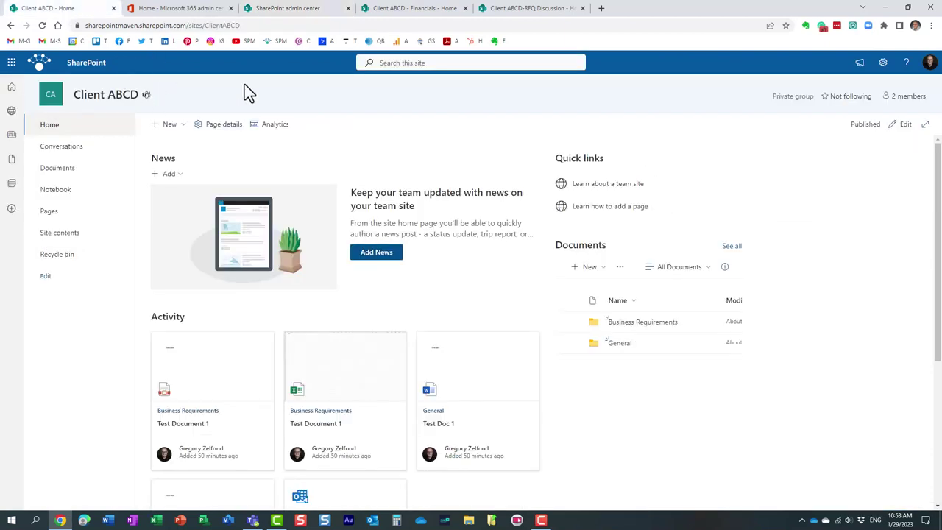
# Reload the Client ABCD site to show its hub bar, then return to the admin center's Active sites
pyautogui.click(43, 25)
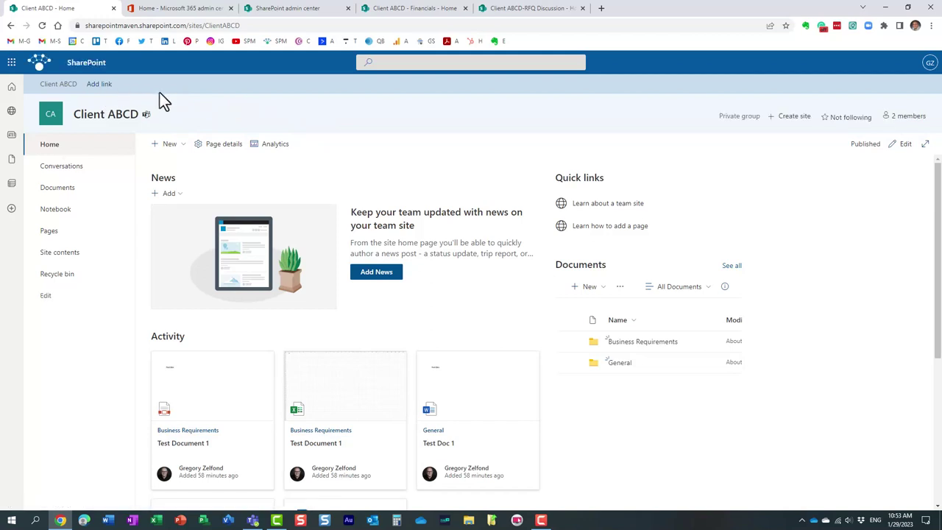
pyautogui.click(298, 9)
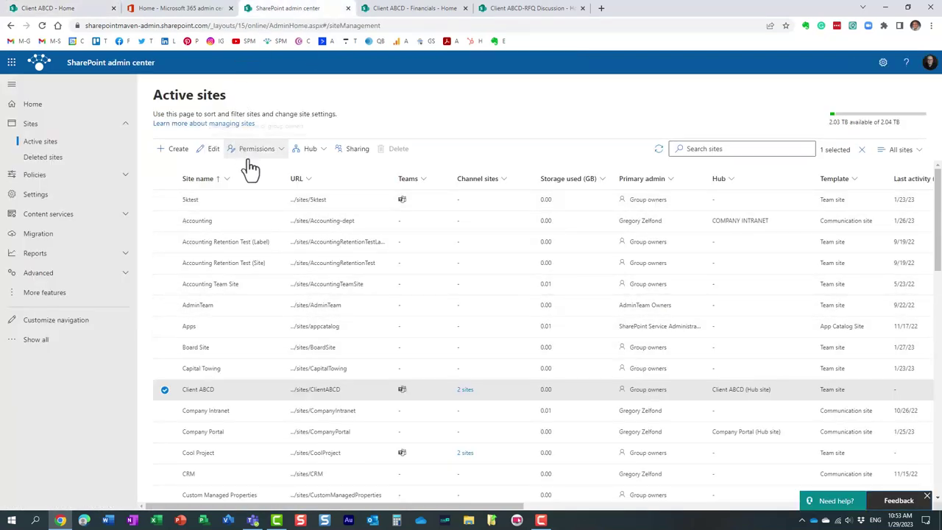
# Open Client ABCD's '2 sites' link to review its channel sites, then return to the Client ABCD - Home tab
pyautogui.click(465, 391)
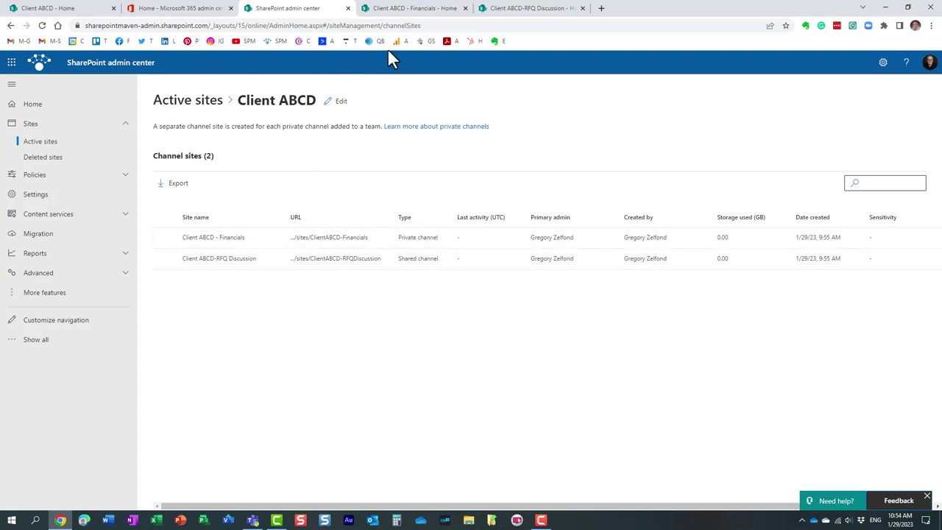
pyautogui.click(63, 9)
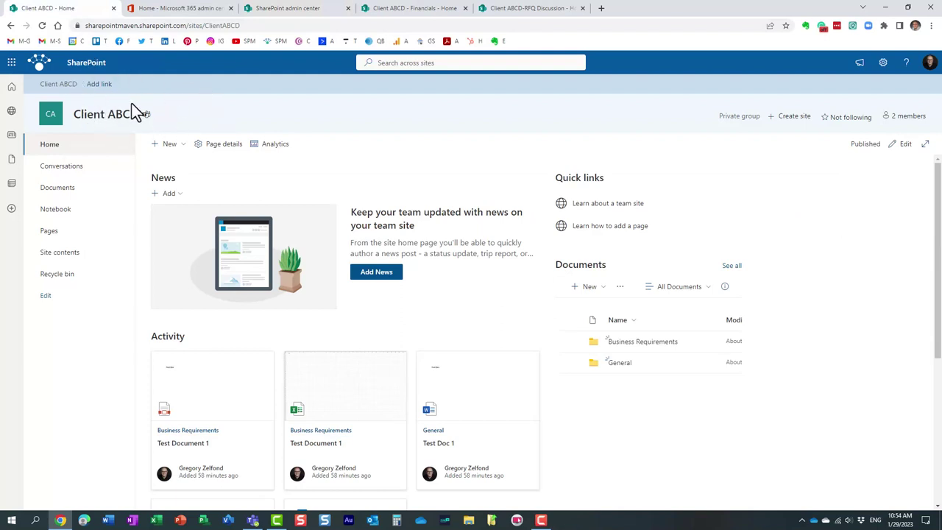
# Reload the Financials channel site to confirm the Client ABCD hub bar and theme, then switch to RFQ Discussion
pyautogui.click(375, 11)
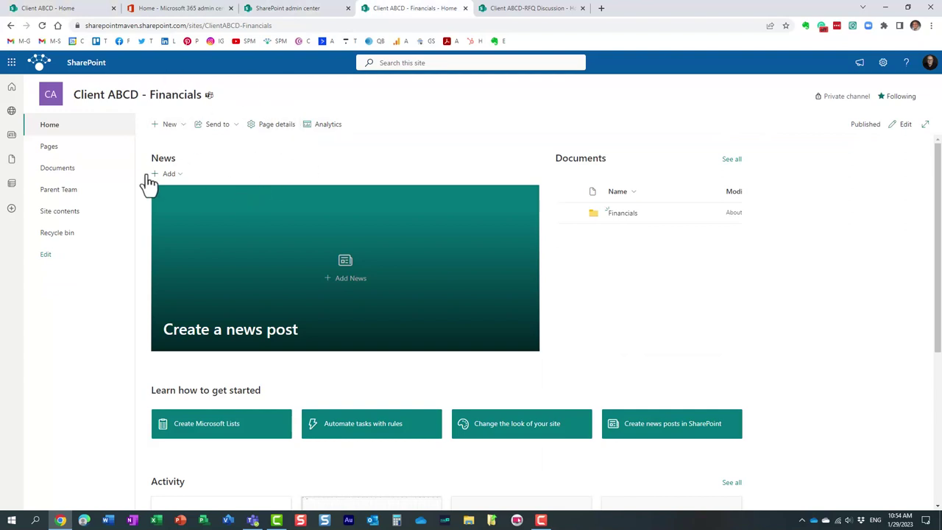
pyautogui.click(42, 26)
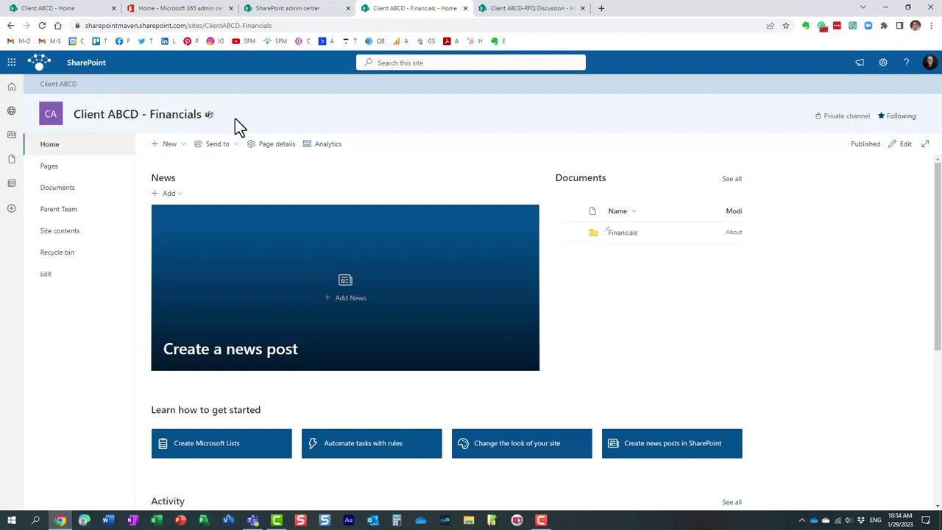
pyautogui.click(506, 9)
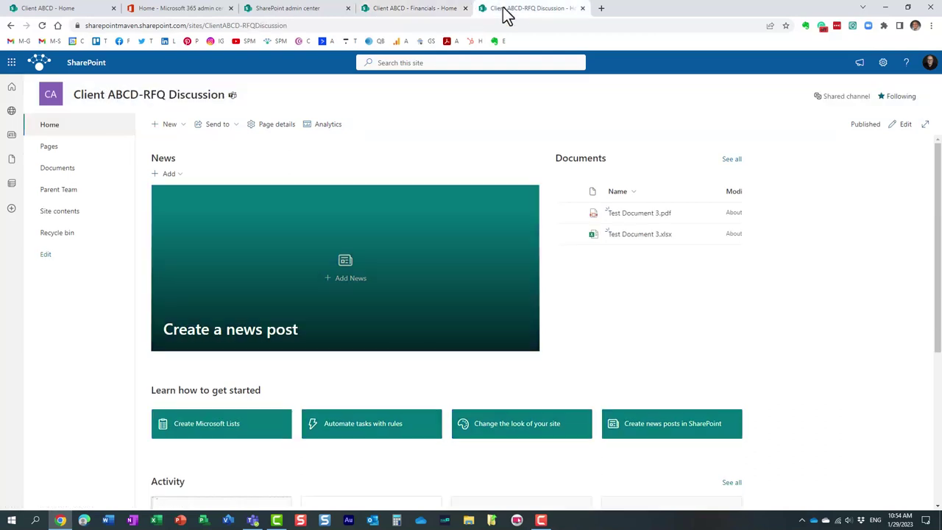
# Reload the RFQ Discussion site so it picks up the Client ABCD hub bar and blue theme
pyautogui.click(42, 26)
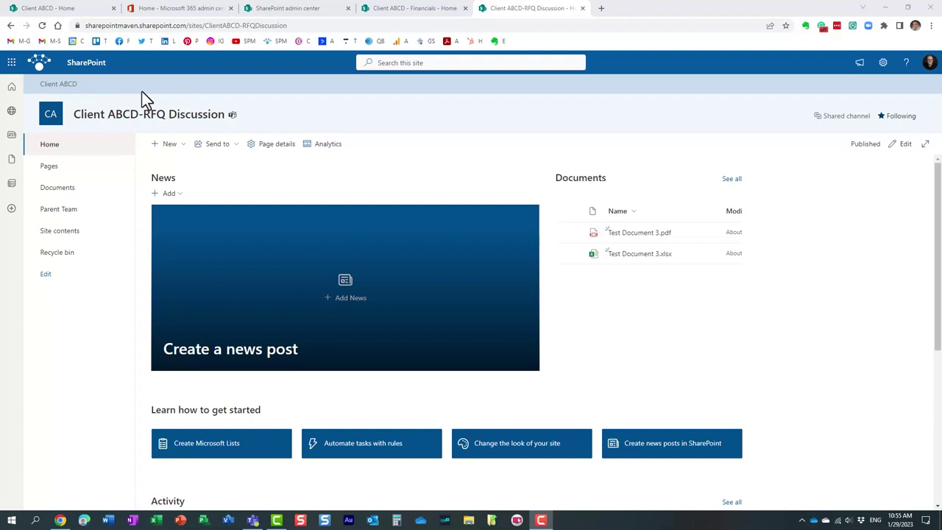
# On the Client ABCD home, start then cancel adding a hub navigation link, and focus the hub search box
pyautogui.click(81, 13)
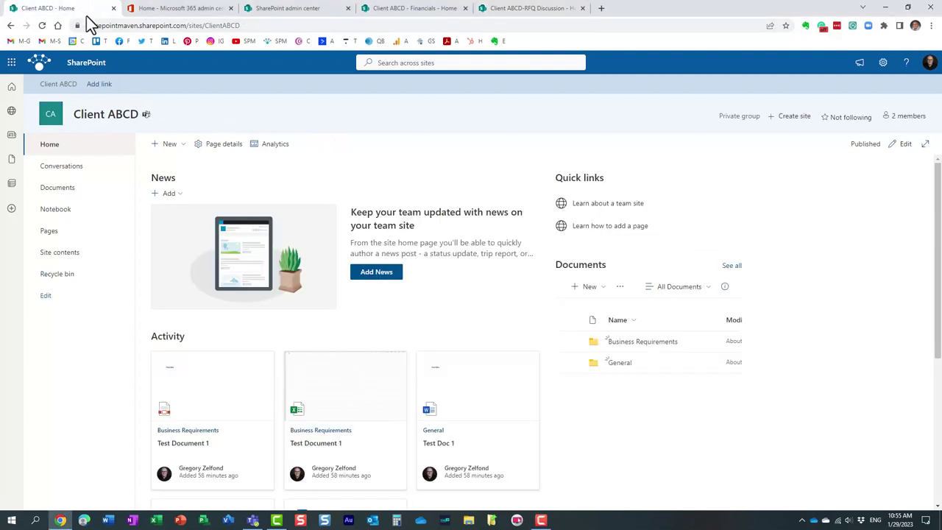
pyautogui.click(100, 85)
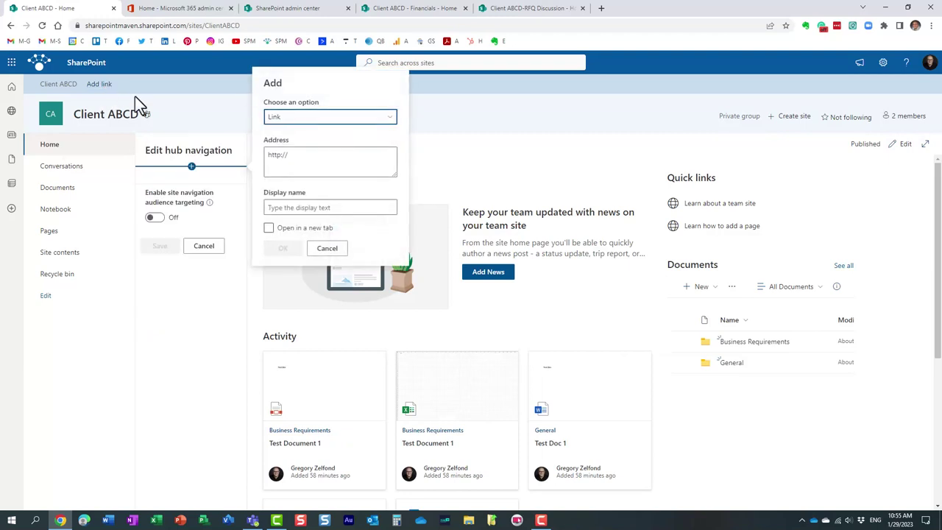
pyautogui.click(327, 248)
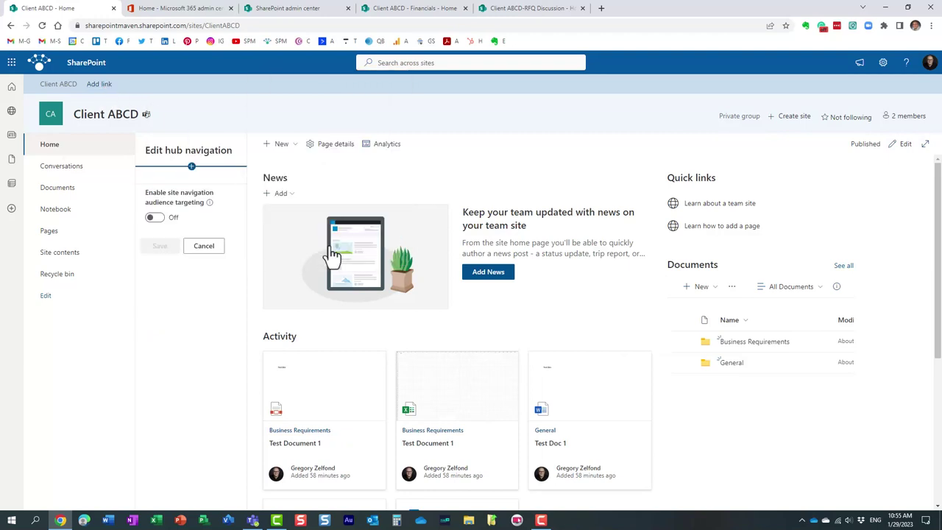
pyautogui.click(206, 249)
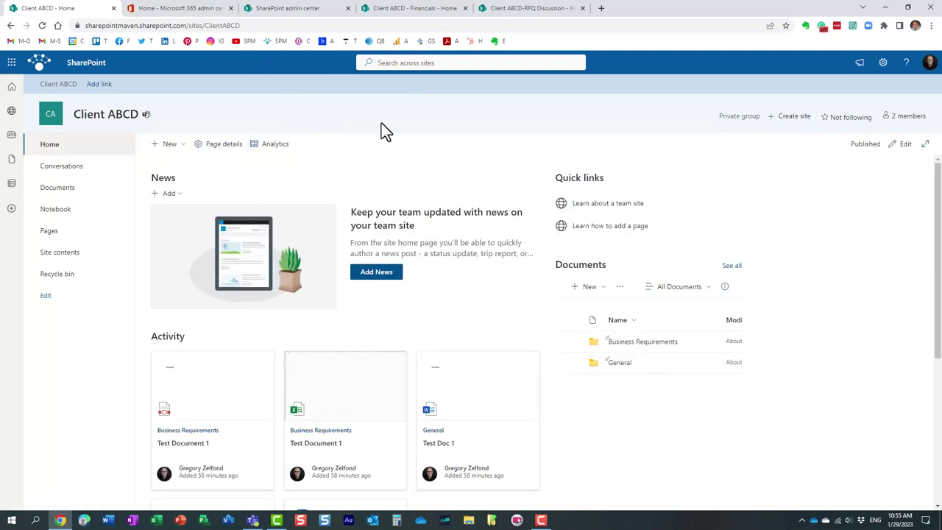
pyautogui.click(407, 62)
# From the Client ABCD site, search across the hub sites for 'test'; no results are found
pyautogui.click(378, 14)
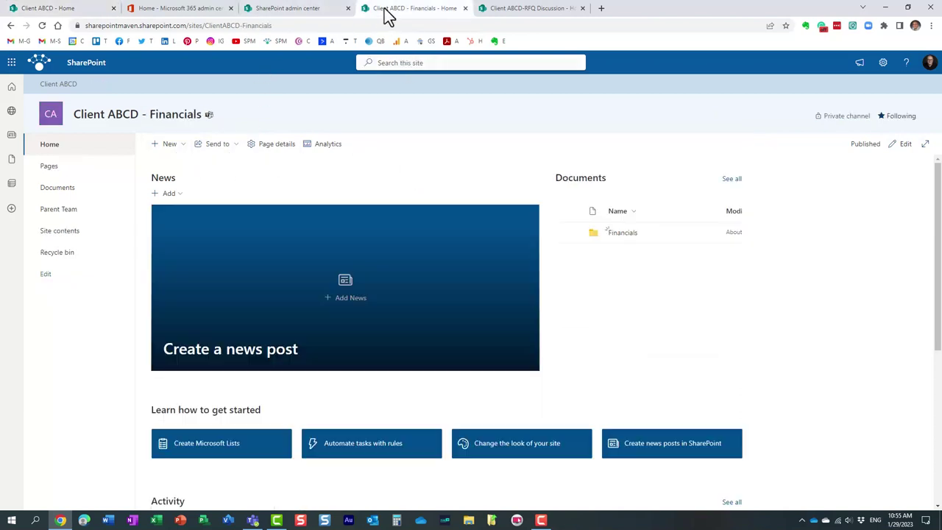
pyautogui.click(62, 10)
pyautogui.click(391, 63)
pyautogui.write('test')
pyautogui.press('Return')
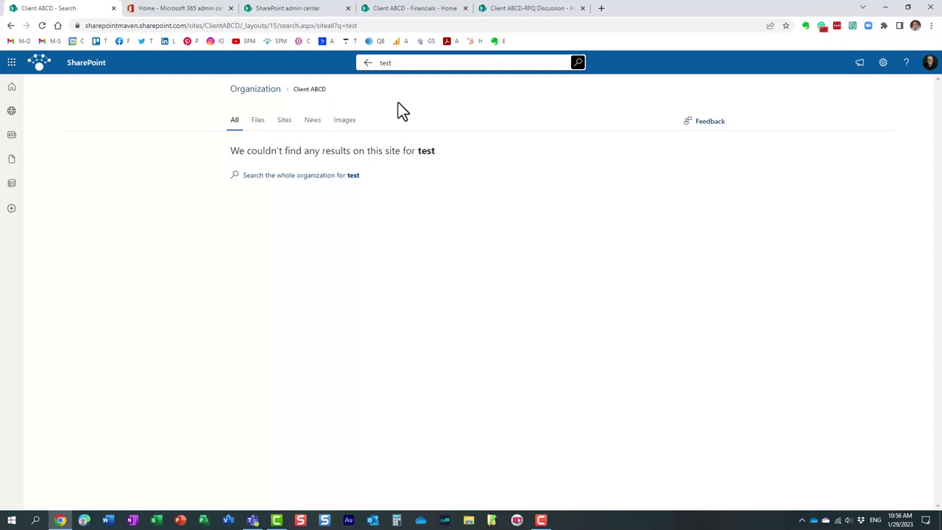
# Go back from the 'test' search results to the Client ABCD team site home page with Alt+Left
pyautogui.hotkey('alt', 'Left')
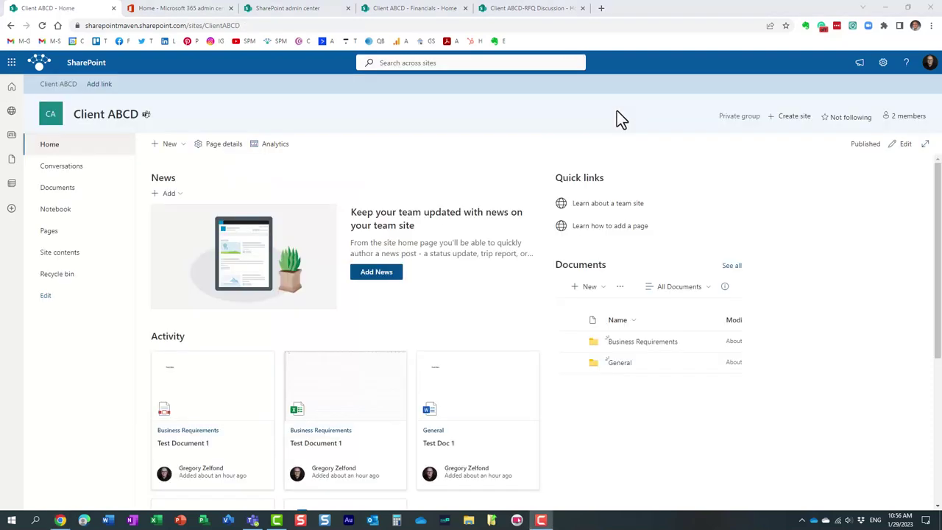